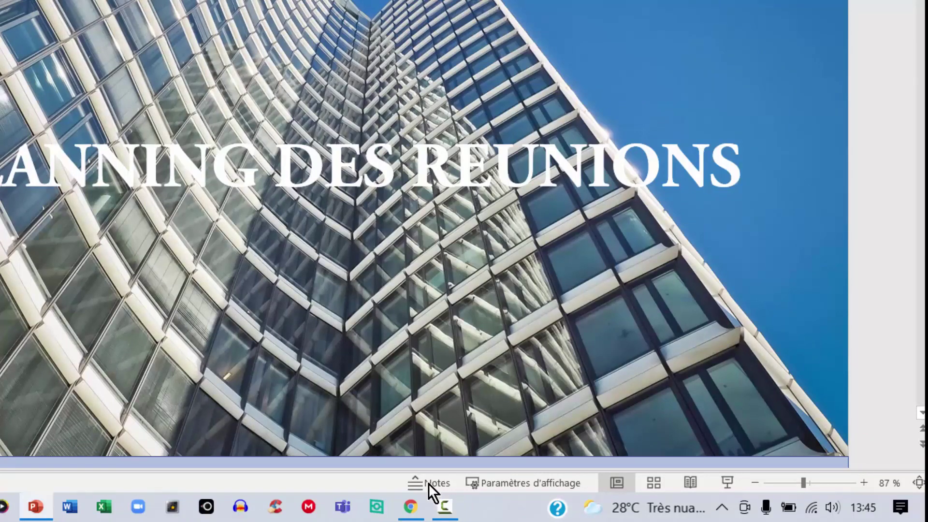
# Step: Show the empty speaker-notes pane under the PLANNING DES REUNIONS title slide
pyautogui.click(428, 484)
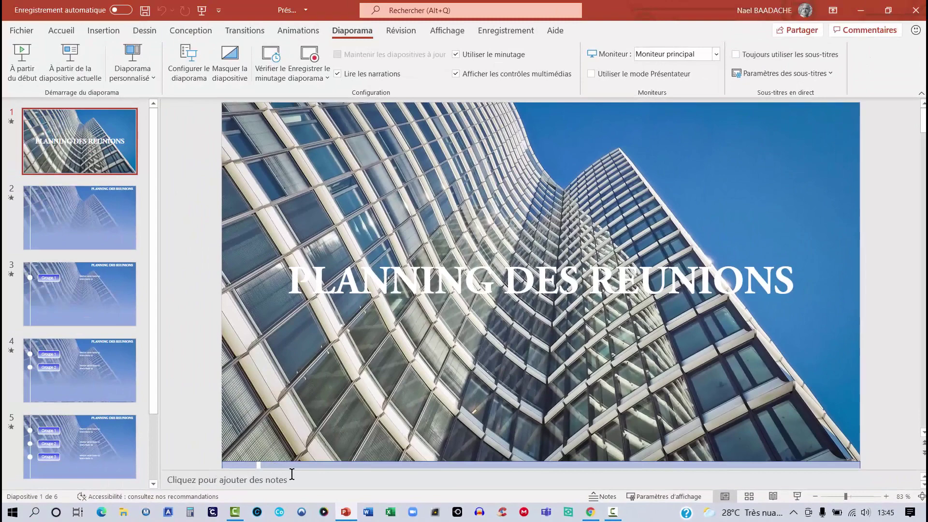
# Step: Enlarge the notes area and fill the title slide's notes with =lorem() placeholder paragraphs
pyautogui.moveTo(298, 470); pyautogui.dragTo(336, 357)
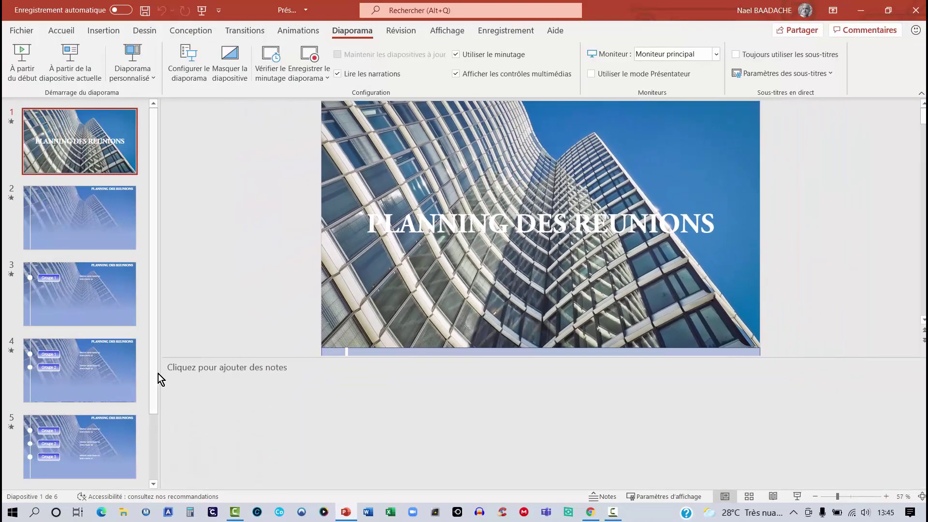
pyautogui.click(169, 368)
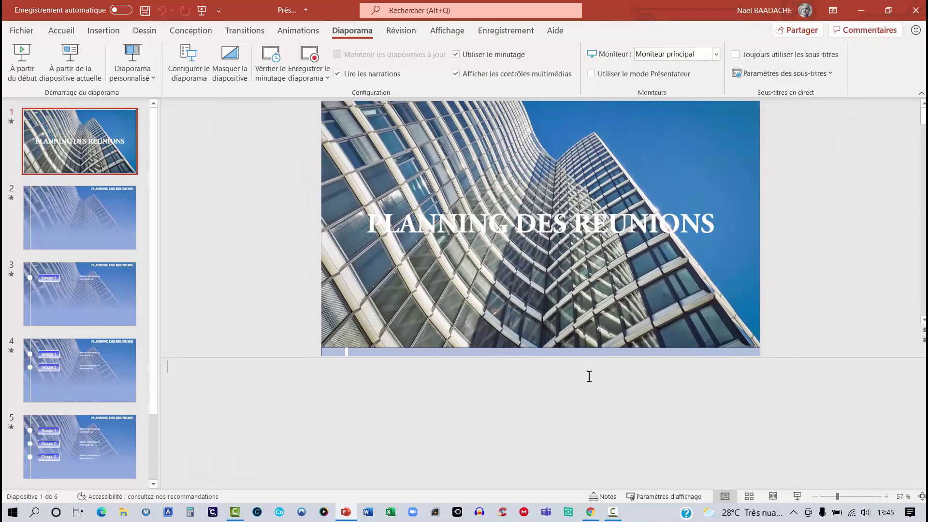
pyautogui.click(230, 385)
pyautogui.click(205, 373)
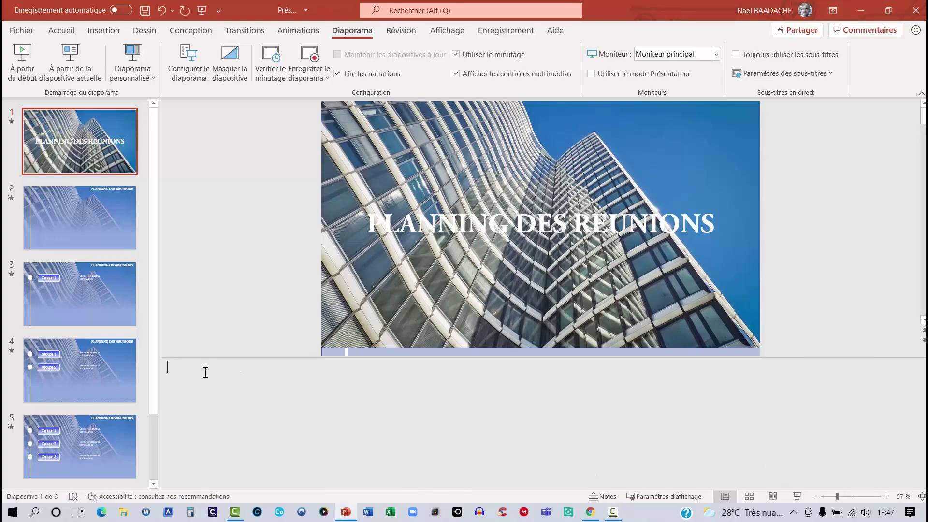
pyautogui.write('=')
pyautogui.write('lorem(')
pyautogui.write(')')
pyautogui.press('Return')
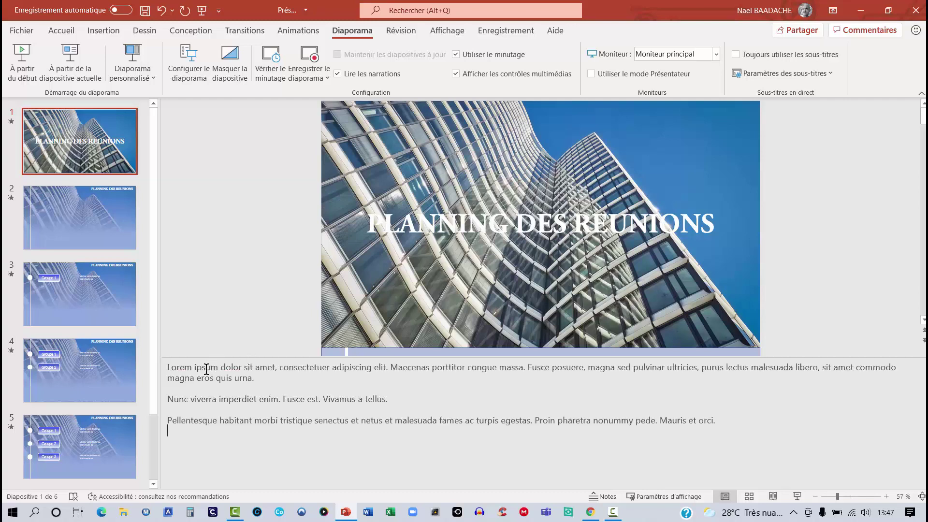
pyautogui.moveTo(169, 368); pyautogui.dragTo(516, 438)
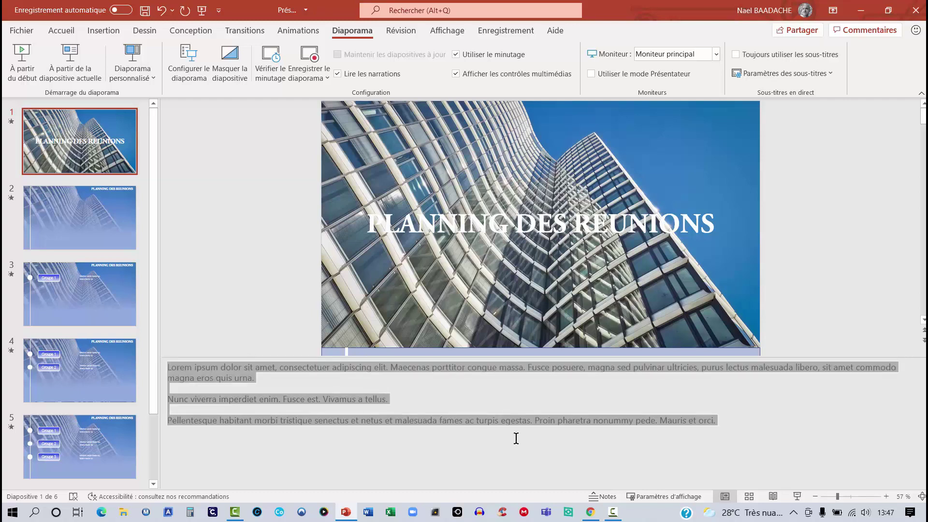
pyautogui.click(472, 449)
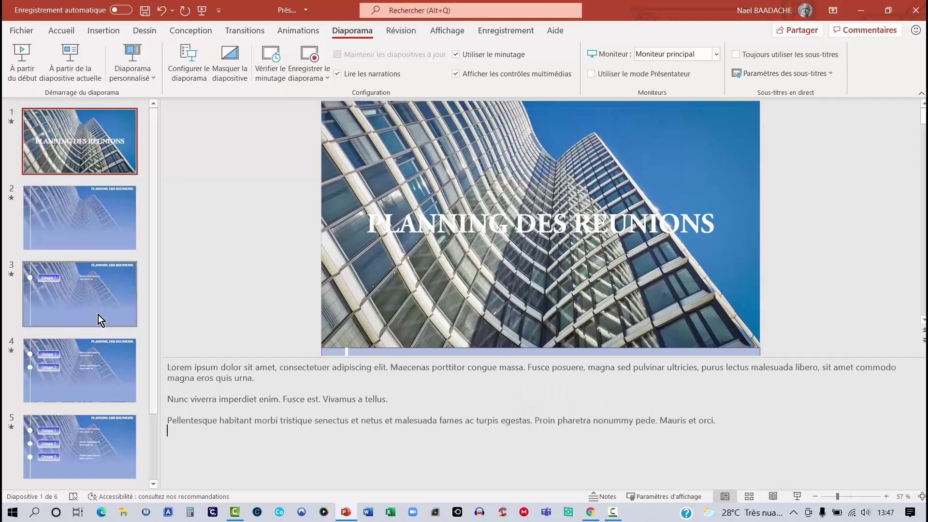
# Step: Replace slide 2's existing notes sentence with Lorem ipsum paragraphs using =lorem()
pyautogui.click(90, 224)
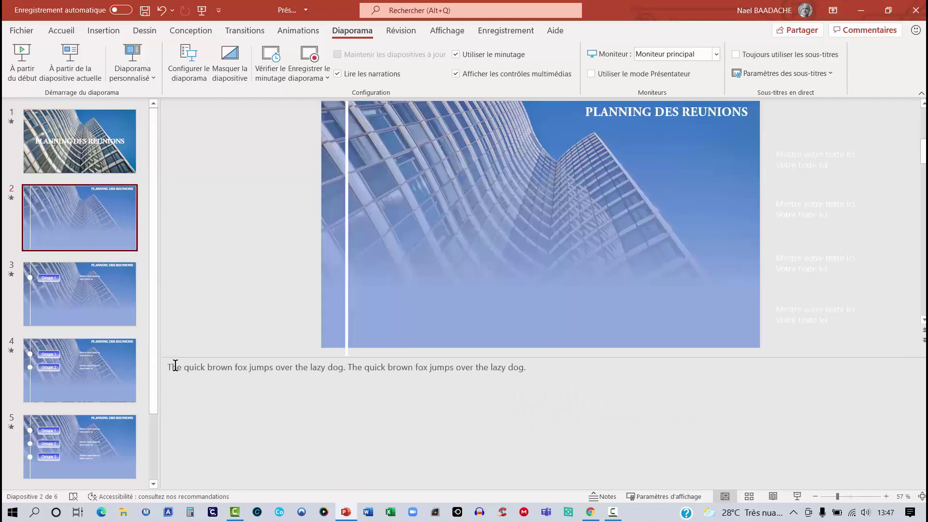
pyautogui.moveTo(169, 366); pyautogui.dragTo(652, 390)
pyautogui.write('=')
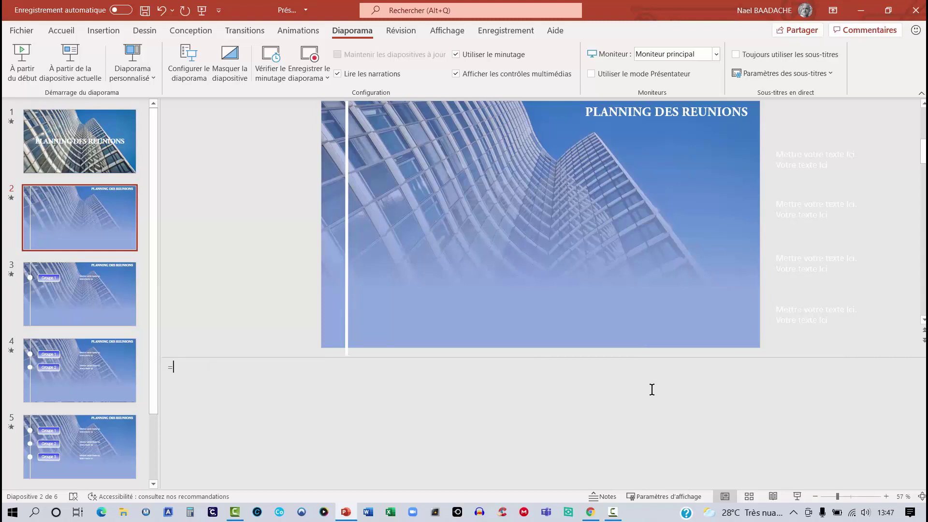
pyautogui.write('lorem(')
pyautogui.write(')')
pyautogui.press('Return')
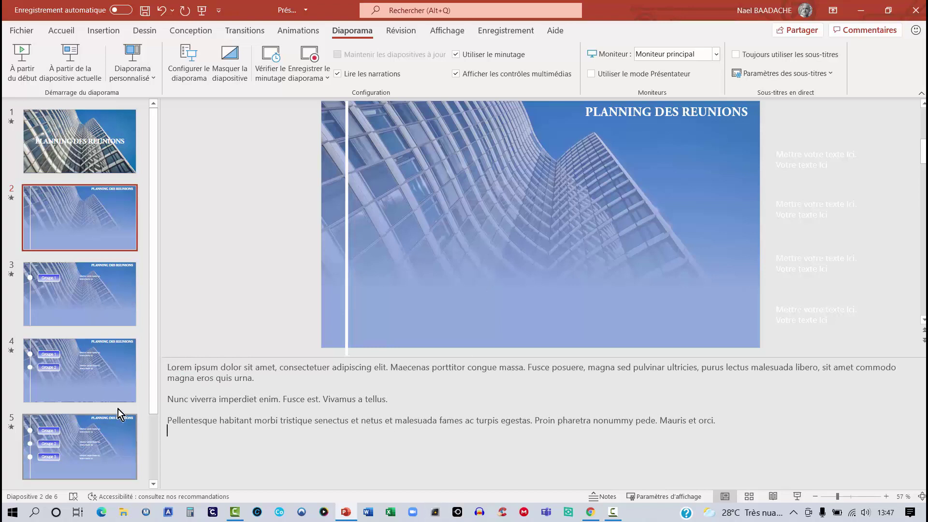
# Step: Check the notes of slides 4 and 3, then return to the title slide
pyautogui.click(104, 298)
pyautogui.click(97, 370)
pyautogui.click(94, 446)
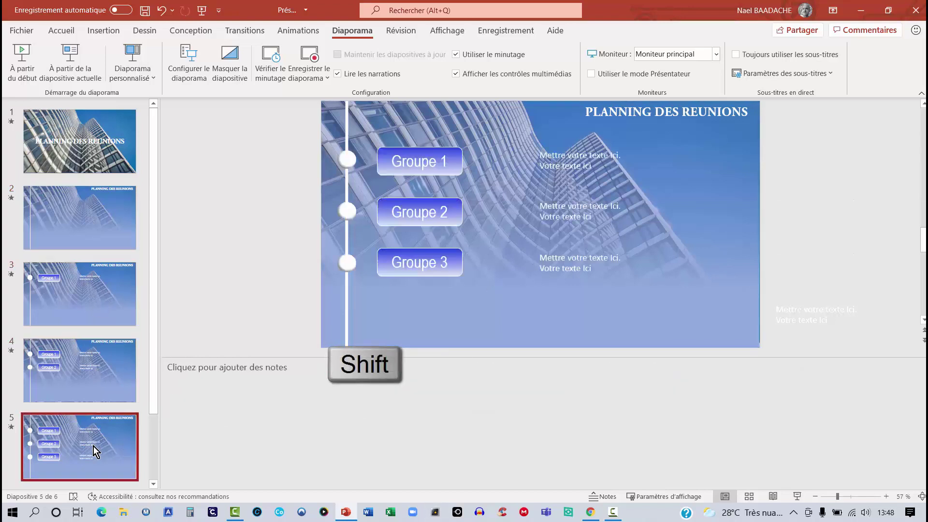
pyautogui.click(88, 297)
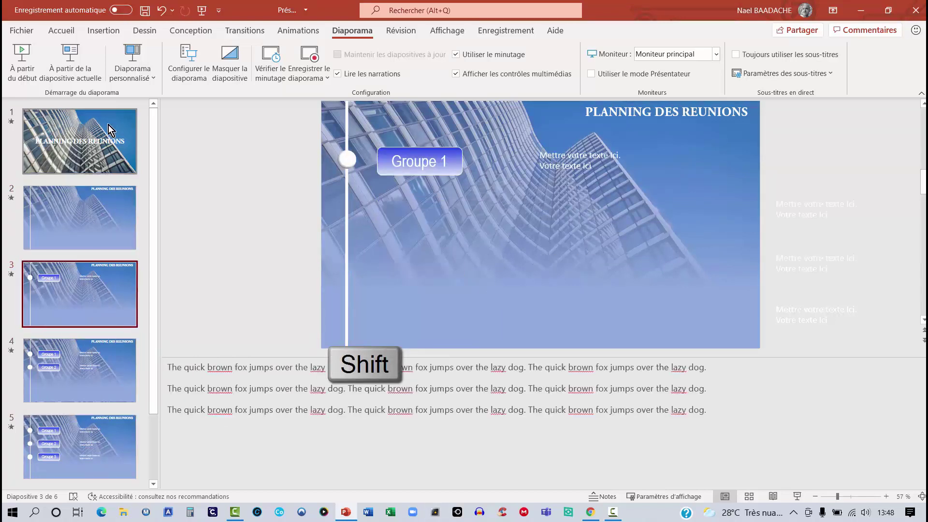
pyautogui.click(103, 143)
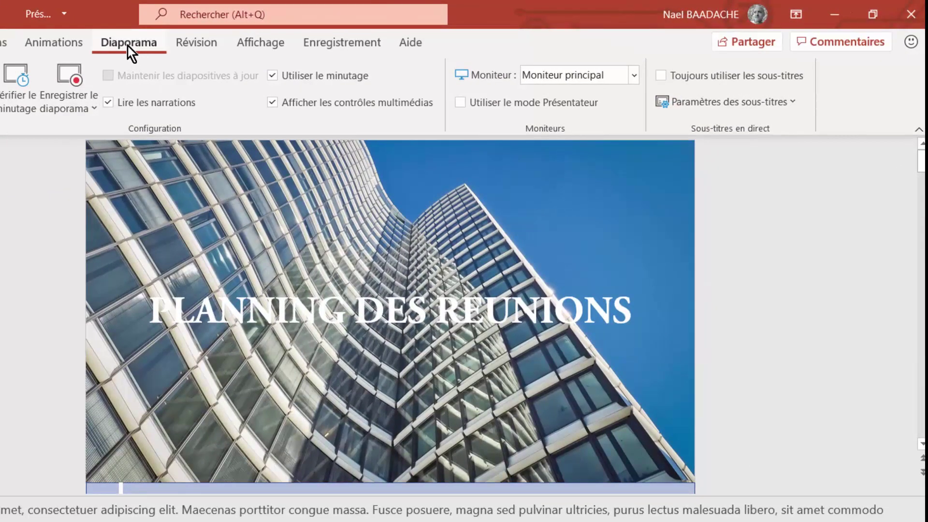
# Step: Enable Utiliser le mode Présentateur and start the show from the PLANNING DES REUNIONS slide
pyautogui.click(461, 103)
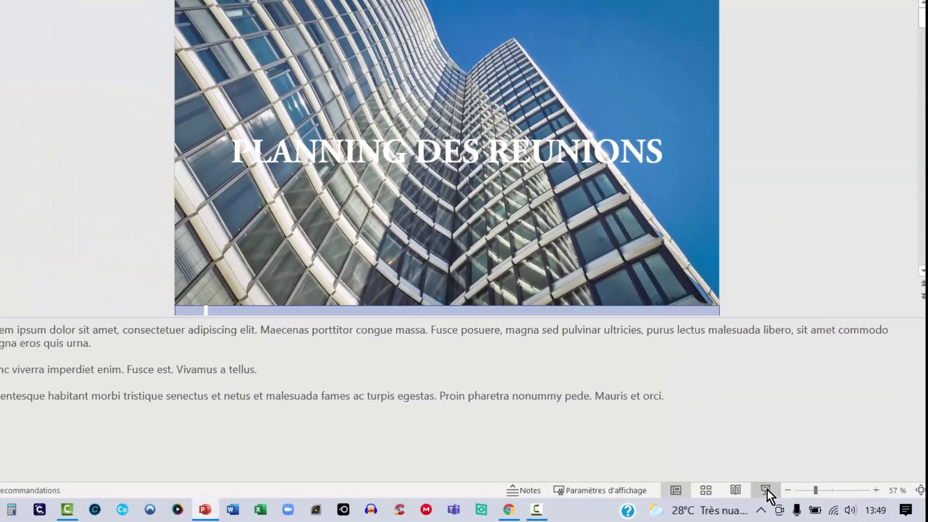
pyautogui.click(711, 478)
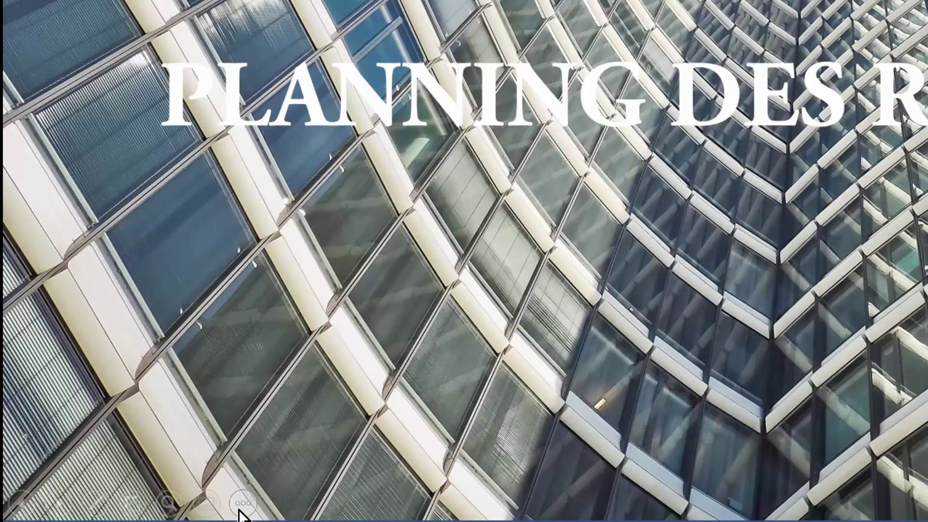
pyautogui.click(243, 504)
pyautogui.press('Up')
pyautogui.press('Up')
pyautogui.press('Up')
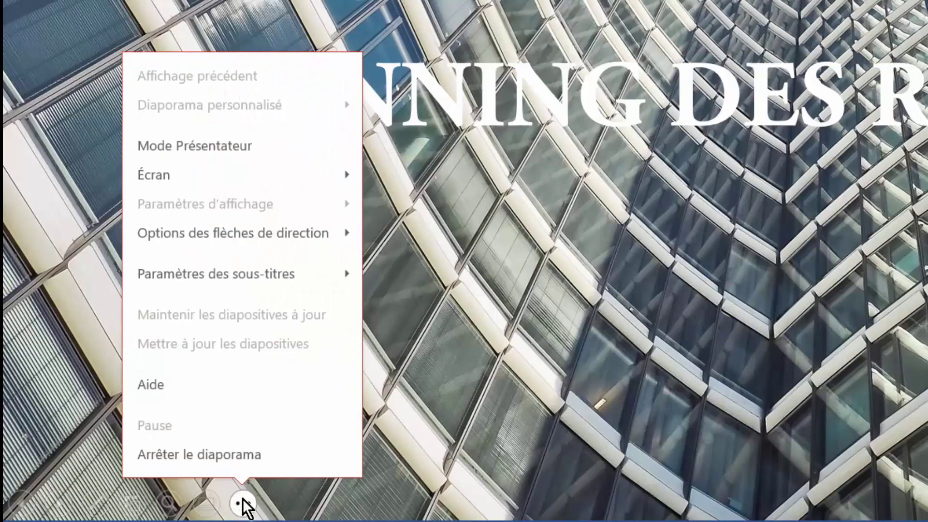
pyautogui.press('Up')
pyautogui.press('Up')
pyautogui.press('Return')
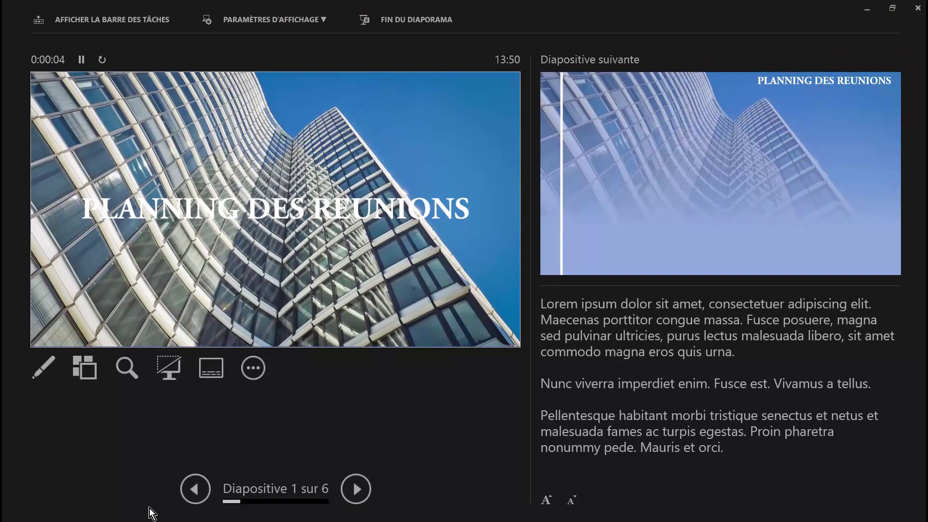
pyautogui.press('Tab')
pyautogui.press('Return')
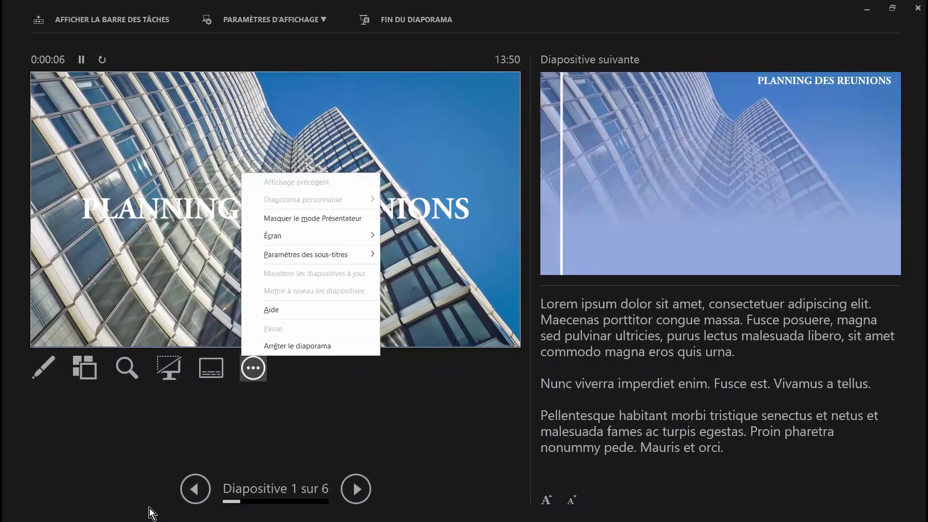
pyautogui.press('Down')
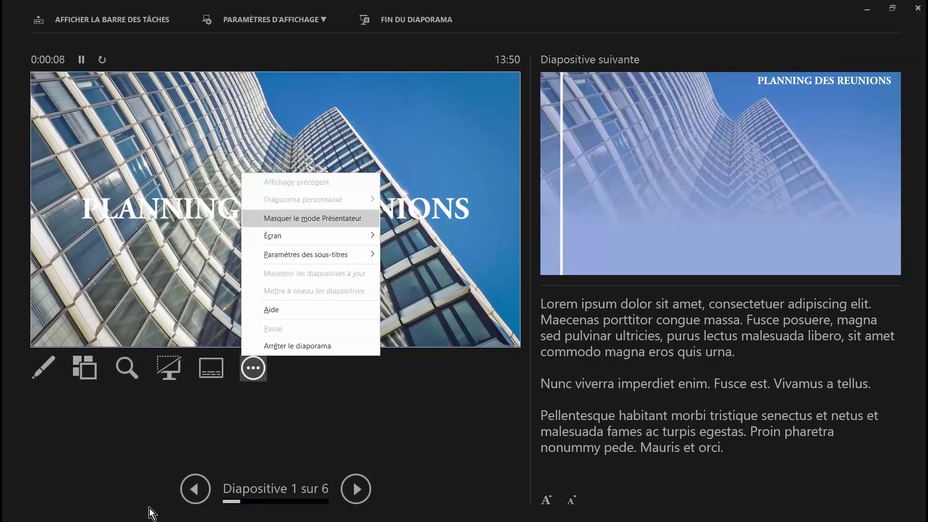
pyautogui.press('Return')
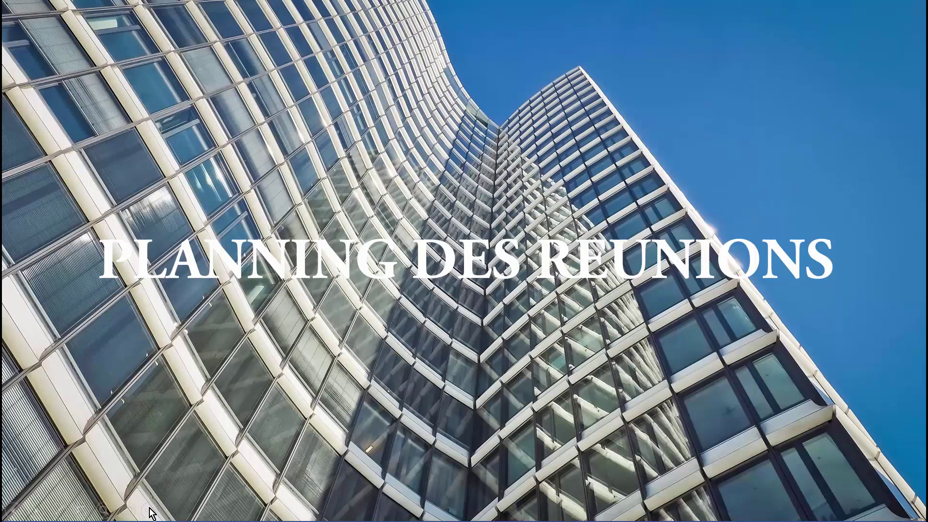
# Step: Advance to the Groupe 1 and Groupe 2 slide and get Presenter View back on screen
pyautogui.press('Right')
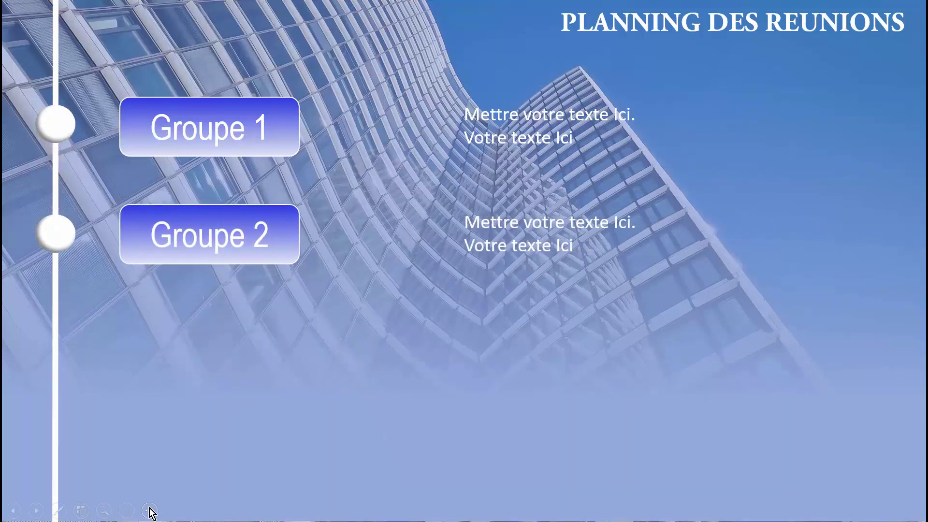
pyautogui.click(150, 511)
pyautogui.press('Down')
pyautogui.press('Down')
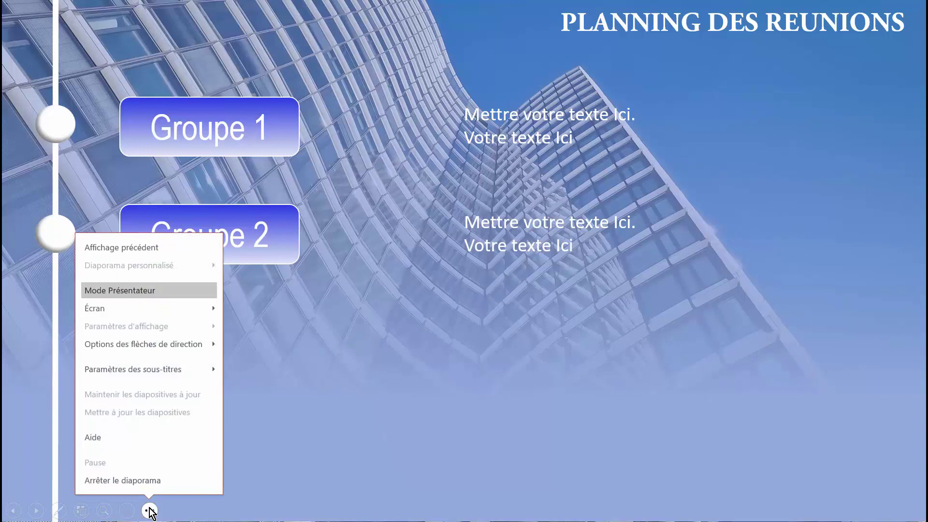
pyautogui.press('Up')
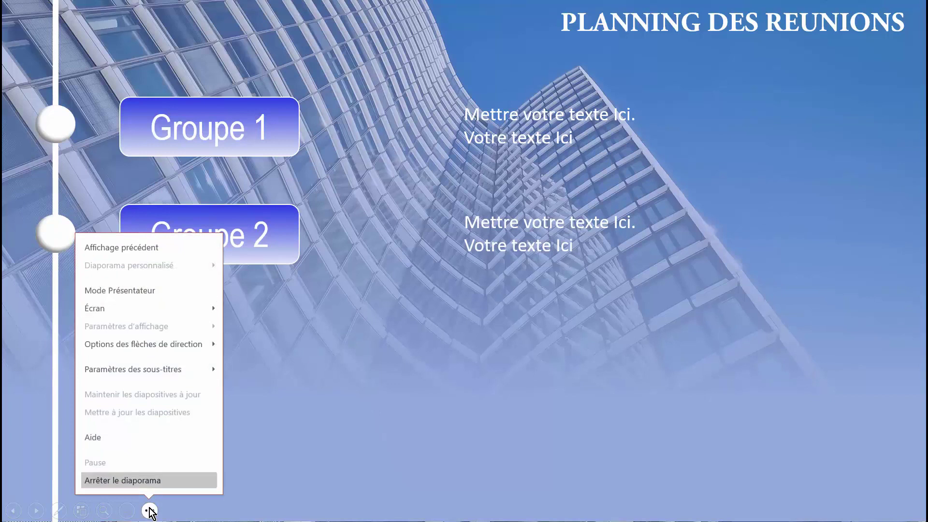
pyautogui.press('Down')
pyautogui.press('Down')
pyautogui.press('Escape')
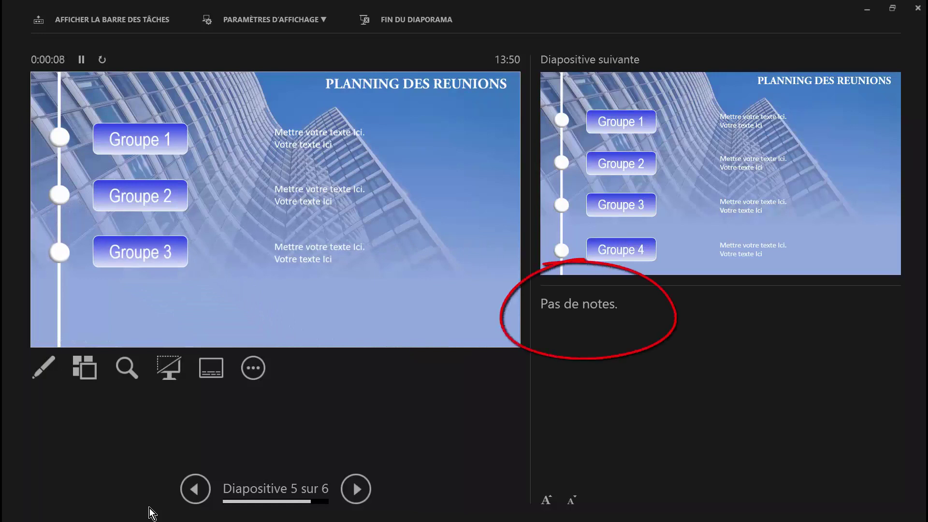
# Step: Step back to slide 3 and briefly magnify part of the slide
pyautogui.press('Right')
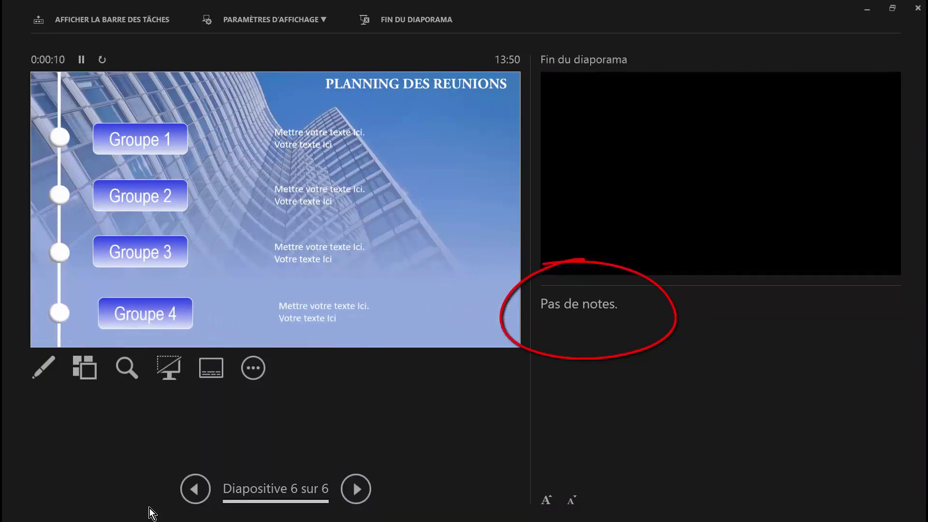
pyautogui.press('Left')
pyautogui.press('Left')
pyautogui.press('Left')
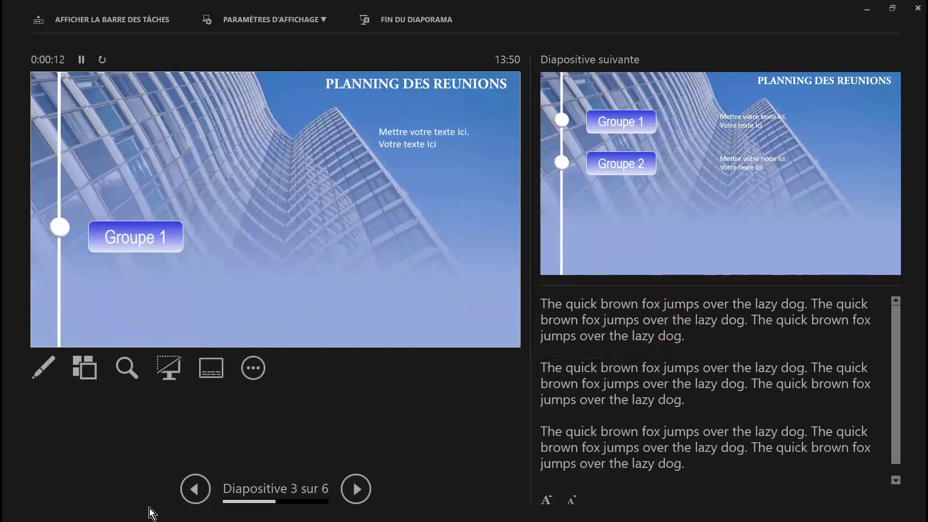
pyautogui.press('Left')
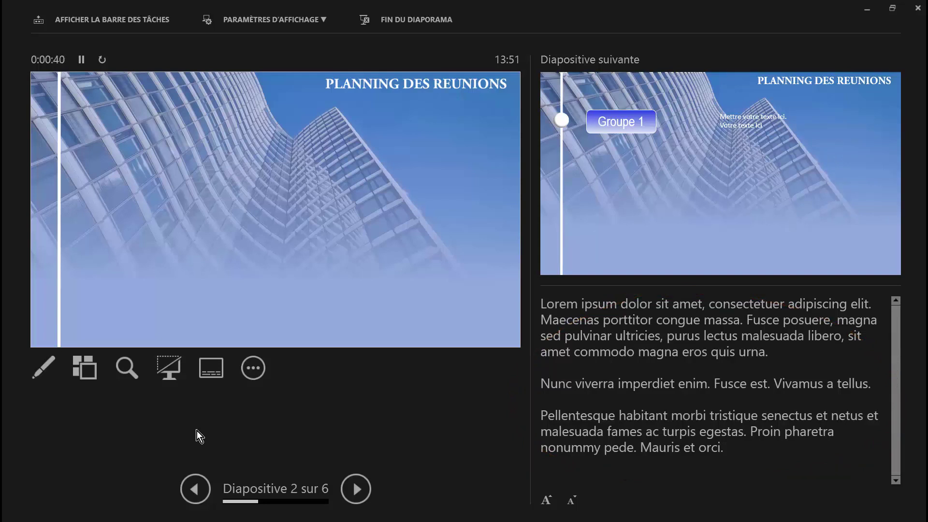
pyautogui.click(127, 367)
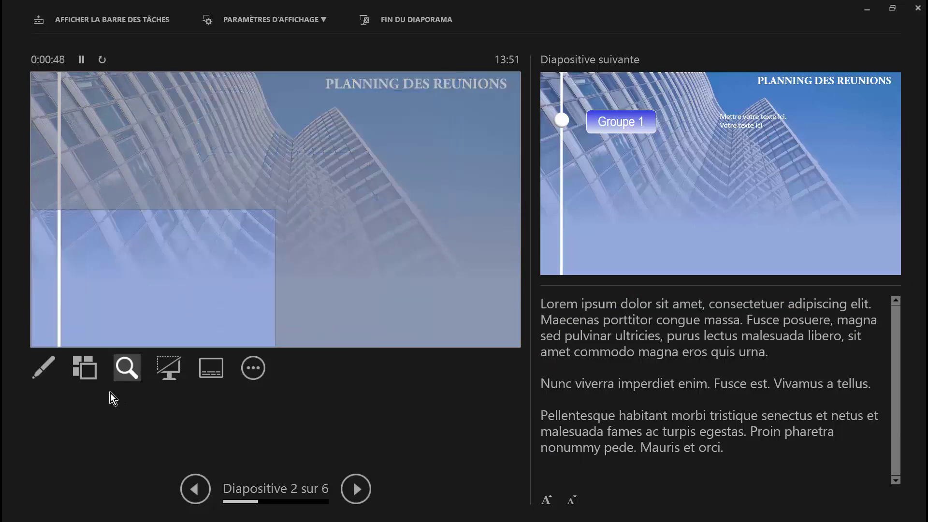
pyautogui.click(126, 370)
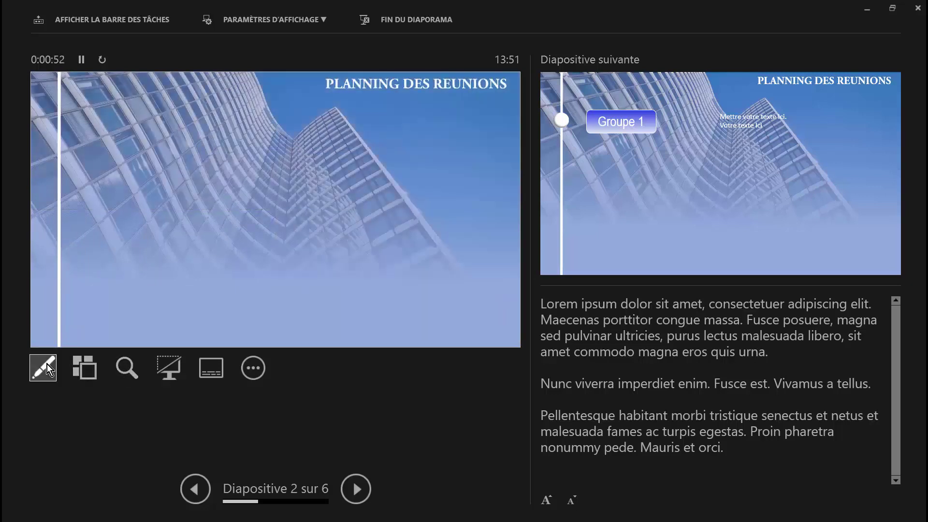
# Step: Turn the Pointeur laser on and off, then reveal Groupe 1 and advance the show
pyautogui.click(47, 364)
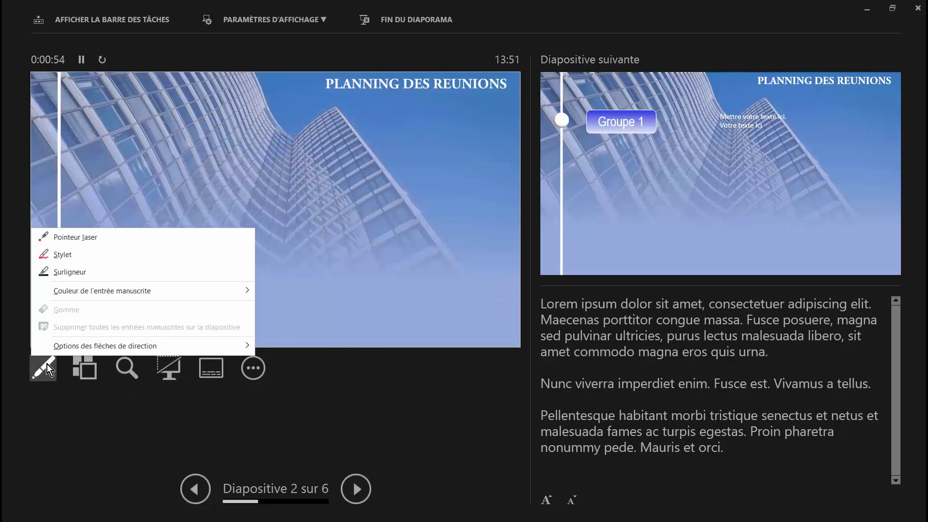
pyautogui.click(72, 238)
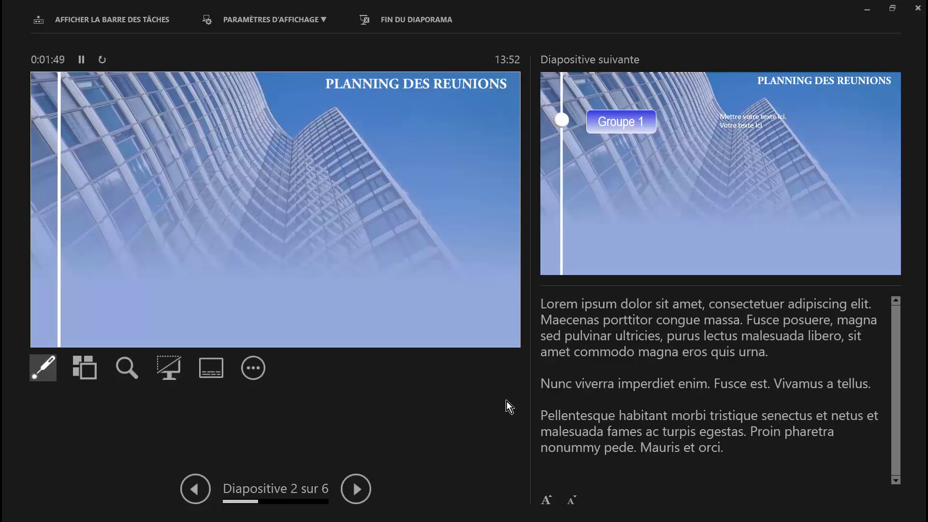
pyautogui.click(43, 368)
pyautogui.click(424, 307)
pyautogui.click(44, 372)
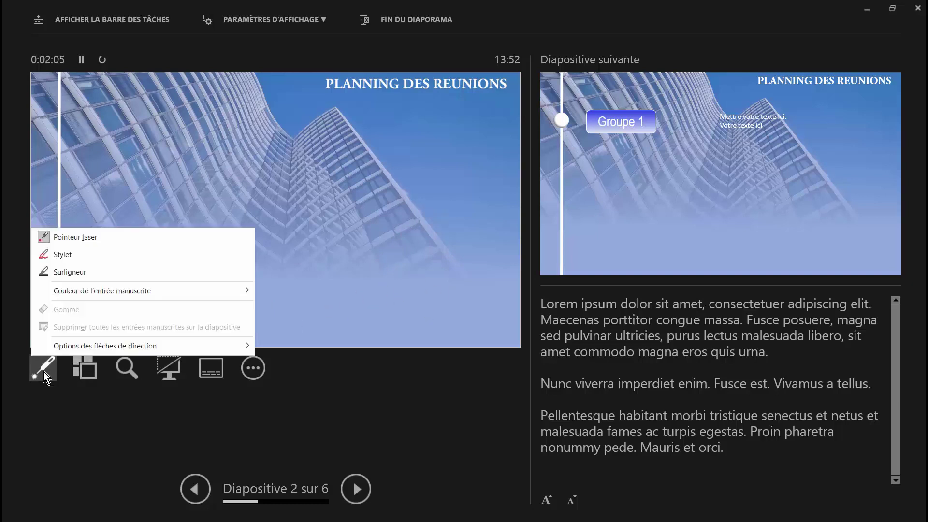
pyautogui.click(73, 236)
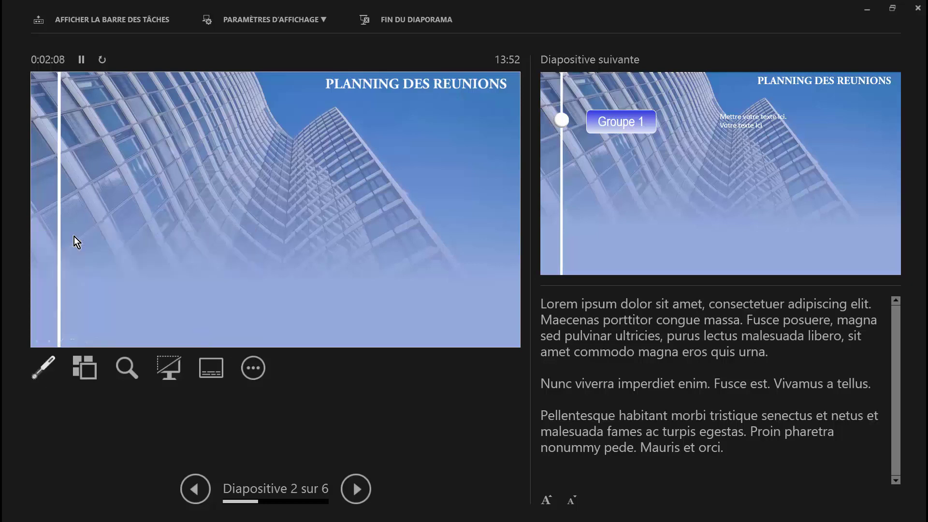
pyautogui.click(451, 271)
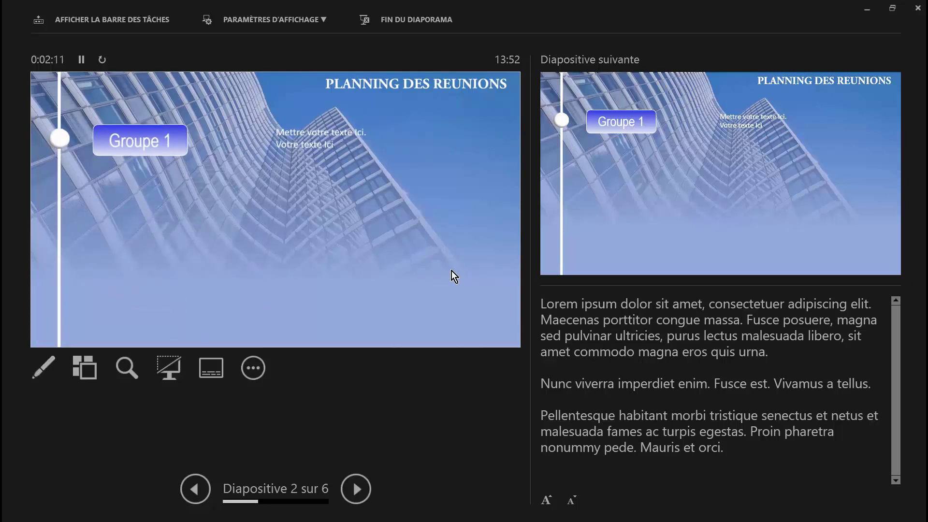
pyautogui.click(452, 271)
# Step: Advance through the show, revealing Groupe 3 and Groupe 4, to the last slide
pyautogui.click(451, 270)
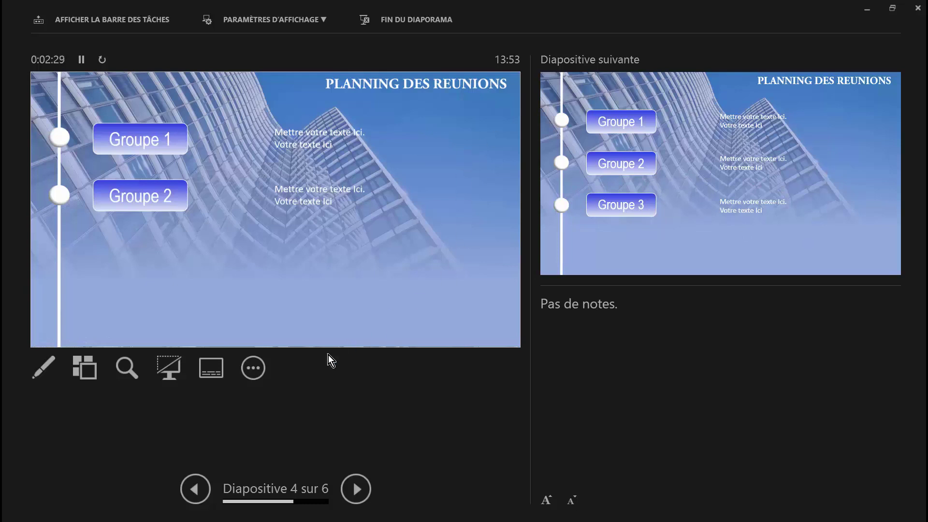
pyautogui.click(354, 492)
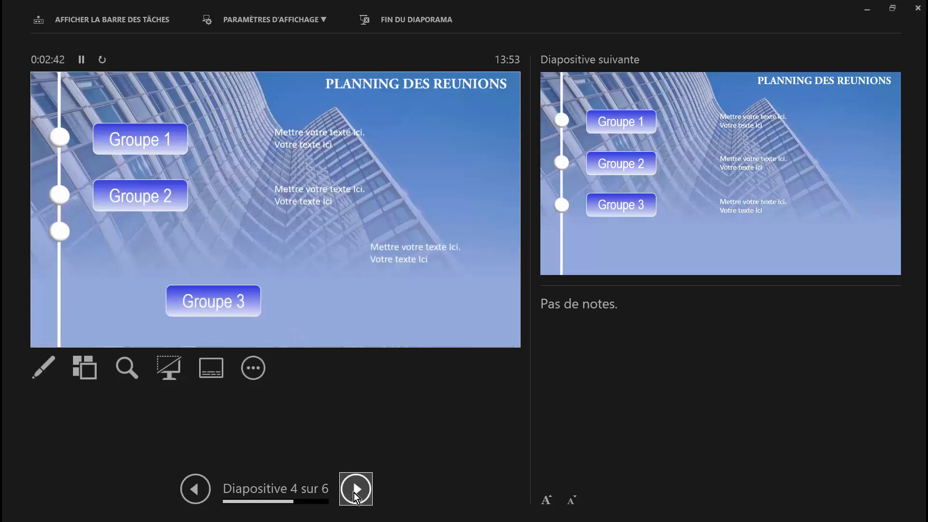
pyautogui.click(353, 492)
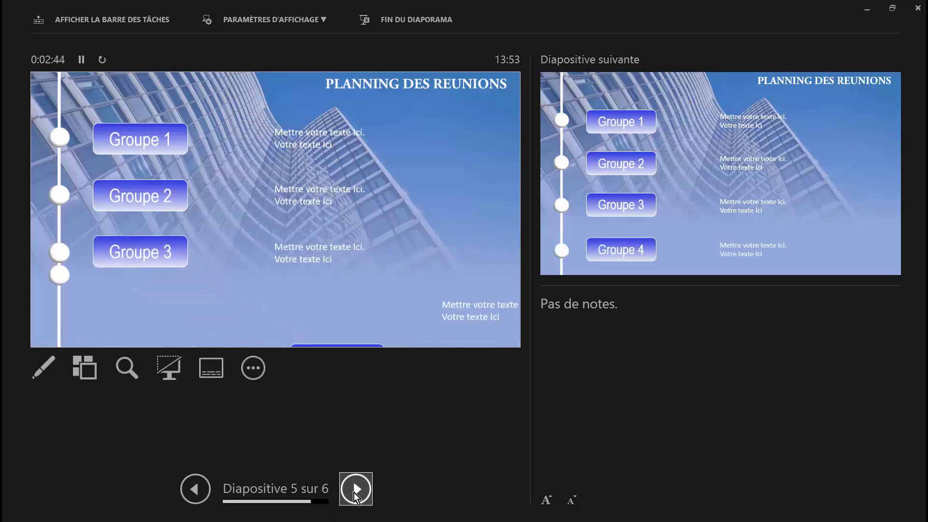
pyautogui.click(353, 492)
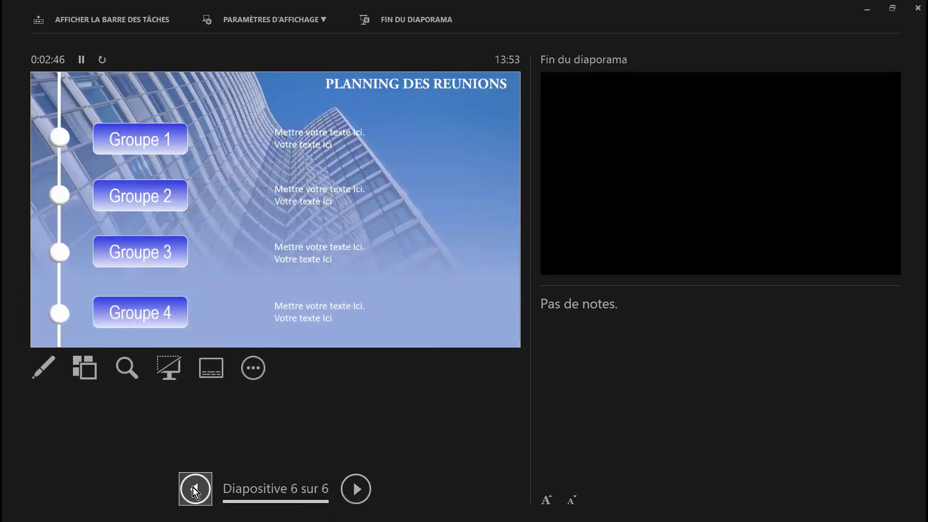
# Step: Step back through the slides to slide 3 and its 'The quick brown fox' notes
pyautogui.click(194, 488)
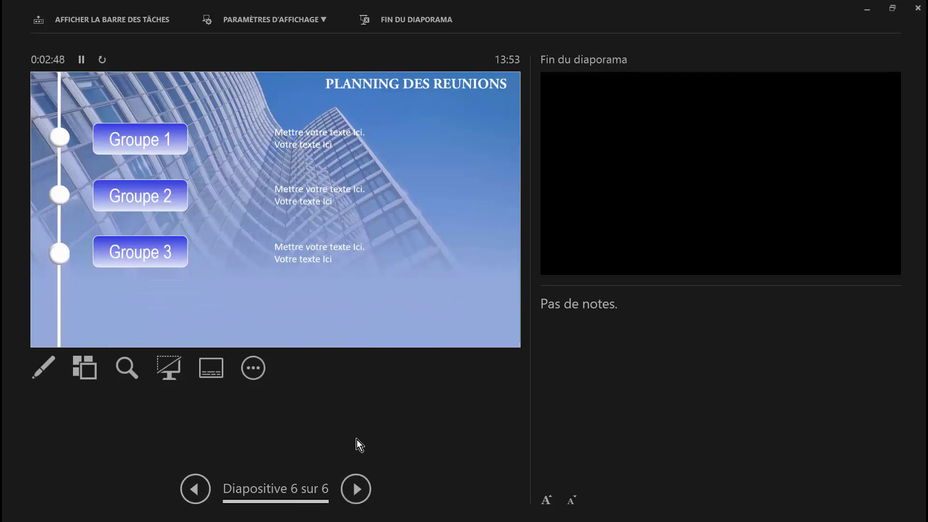
pyautogui.press('Left')
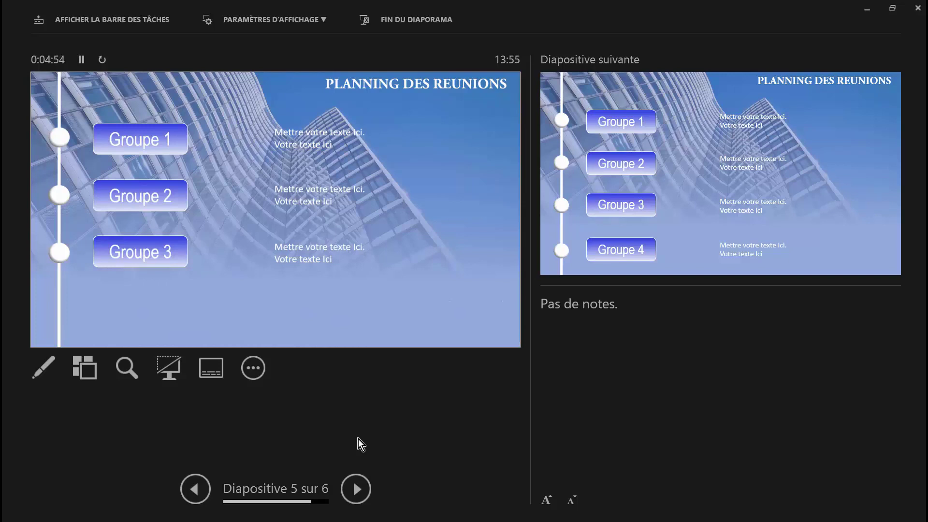
pyautogui.click(193, 495)
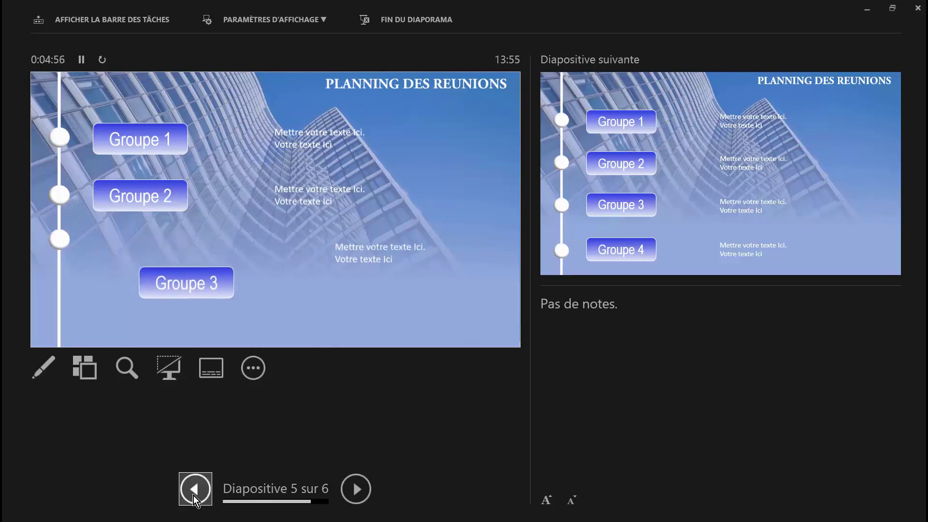
pyautogui.click(193, 495)
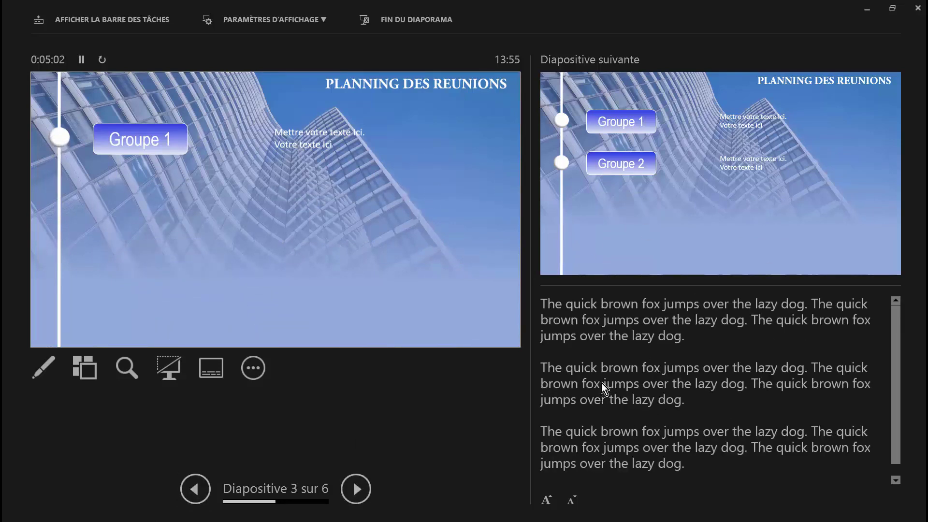
# Step: Enlarge then shrink the notes text, hide Presenter View with Masquer le mode Présentateur, and end the show
pyautogui.click(546, 500)
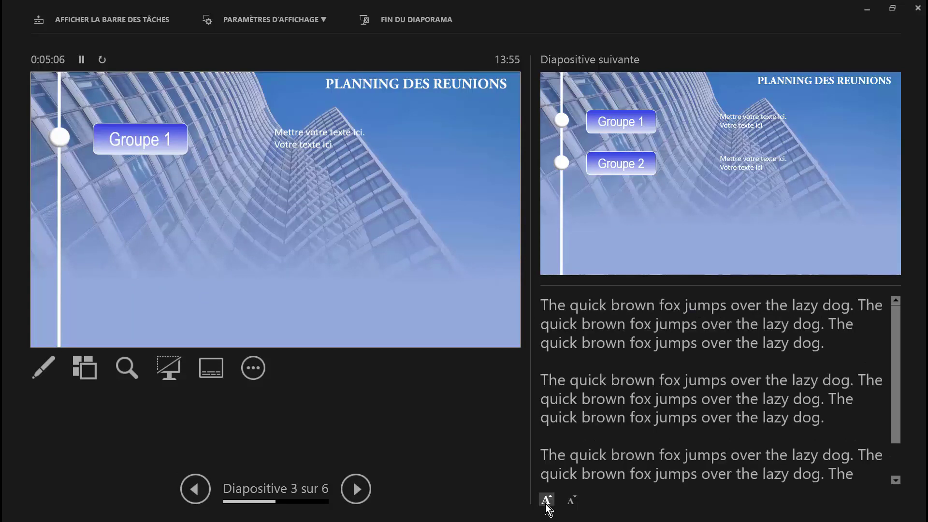
pyautogui.click(571, 500)
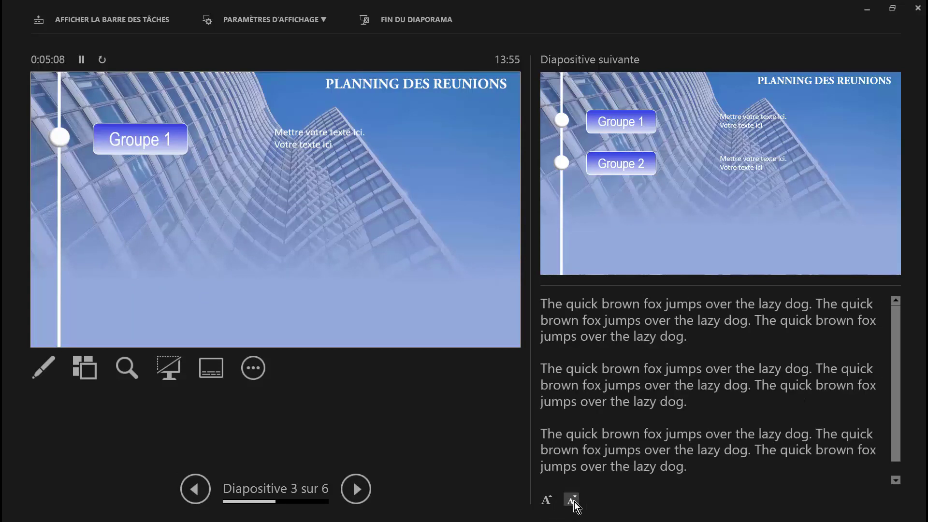
pyautogui.click(262, 373)
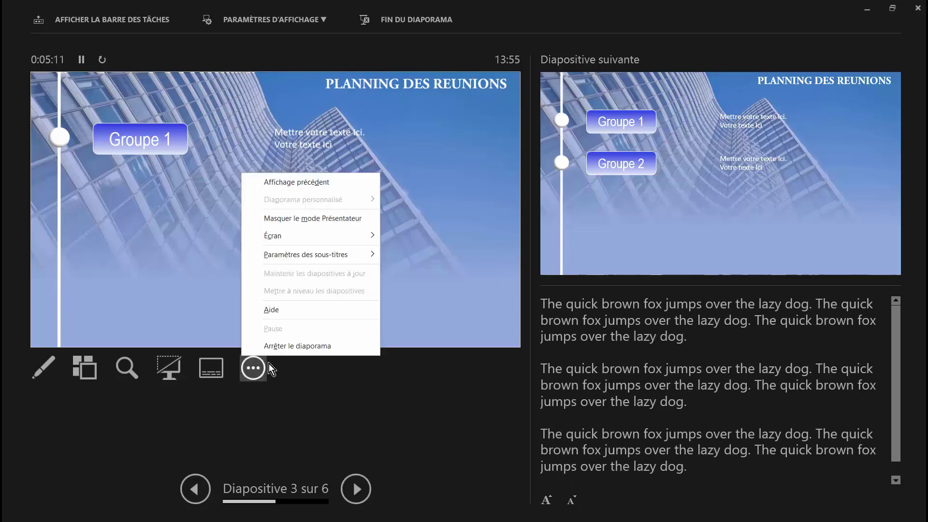
pyautogui.click(296, 219)
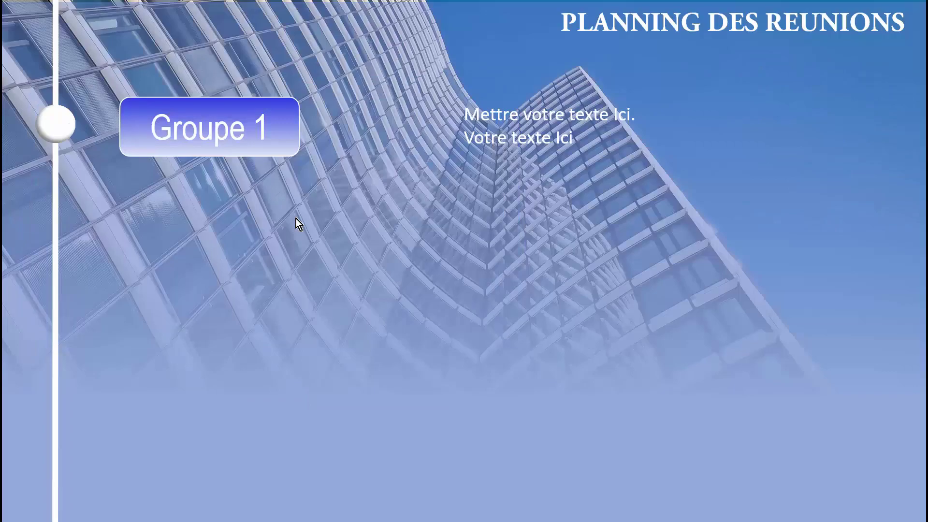
pyautogui.press('Escape')
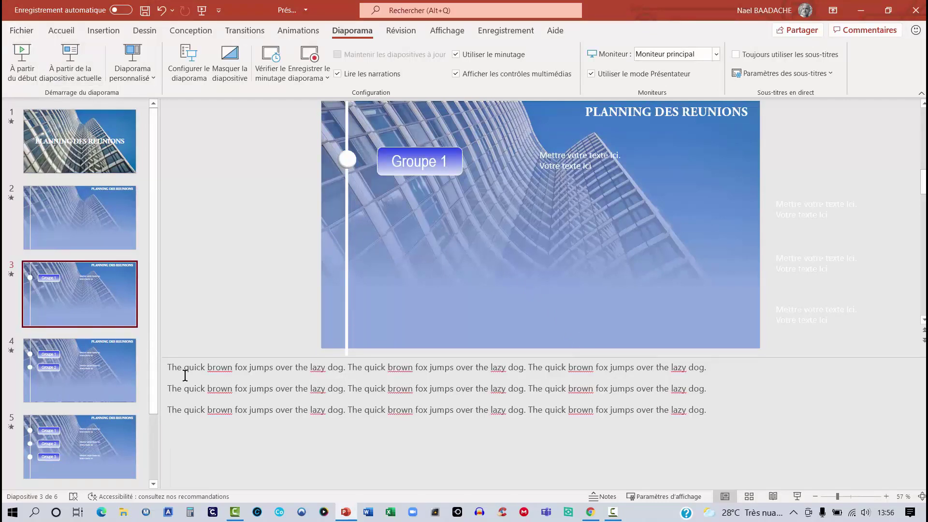
# Step: Launch Créer PDF/XPS from Fichier > Exporter to get the PDF save dialog
pyautogui.click(21, 32)
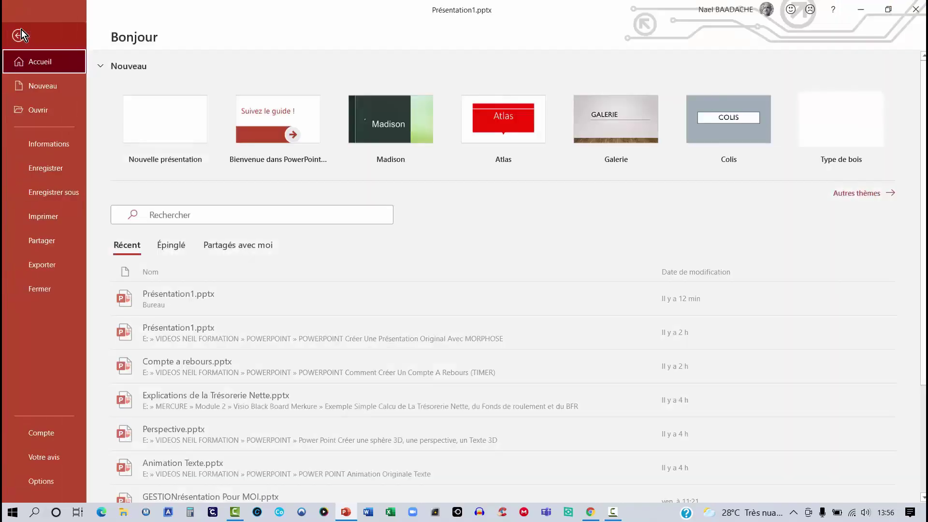
pyautogui.click(42, 264)
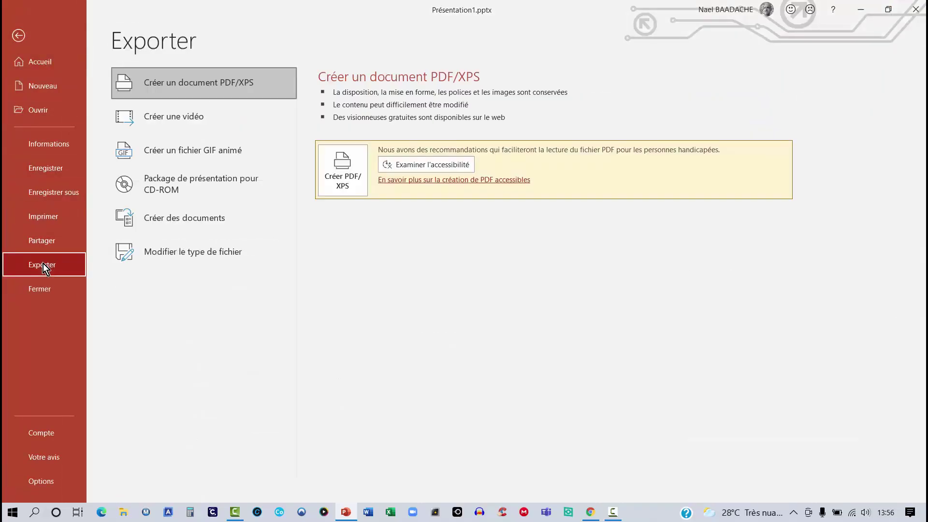
pyautogui.click(347, 181)
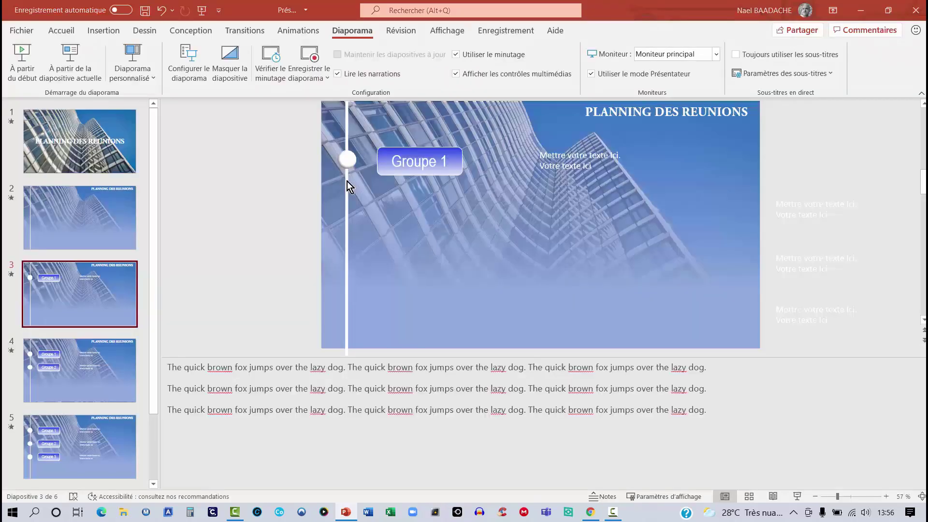
# Step: Set Éléments à publier to Pages de notes and publish Présentation1.pdf
pyautogui.click(289, 319)
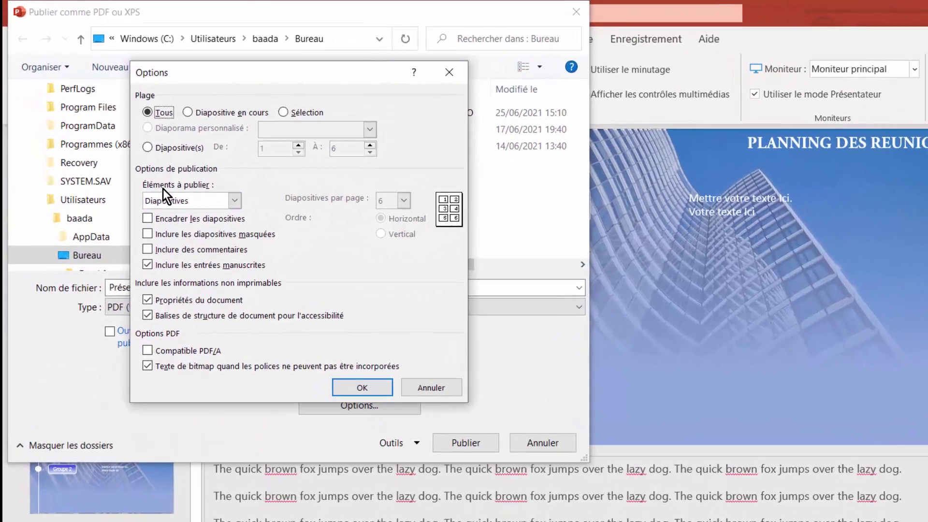
pyautogui.click(234, 200)
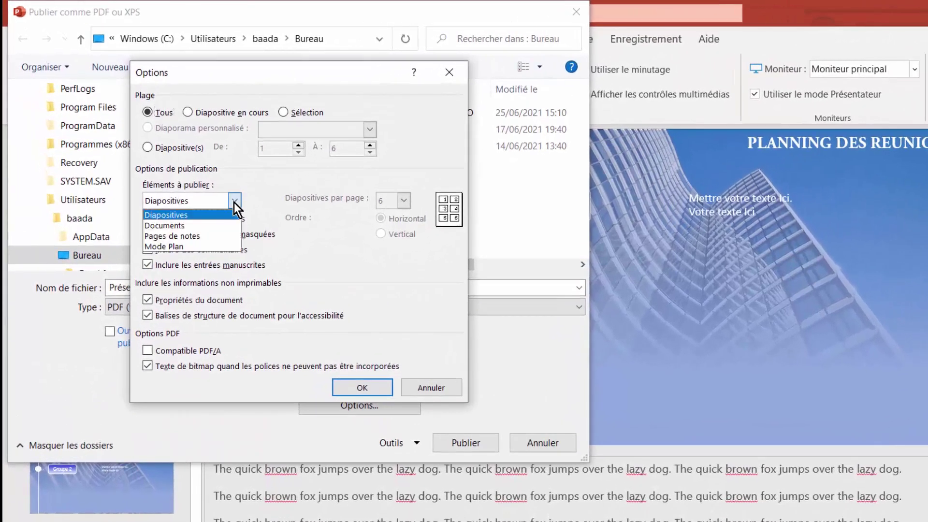
pyautogui.click(187, 235)
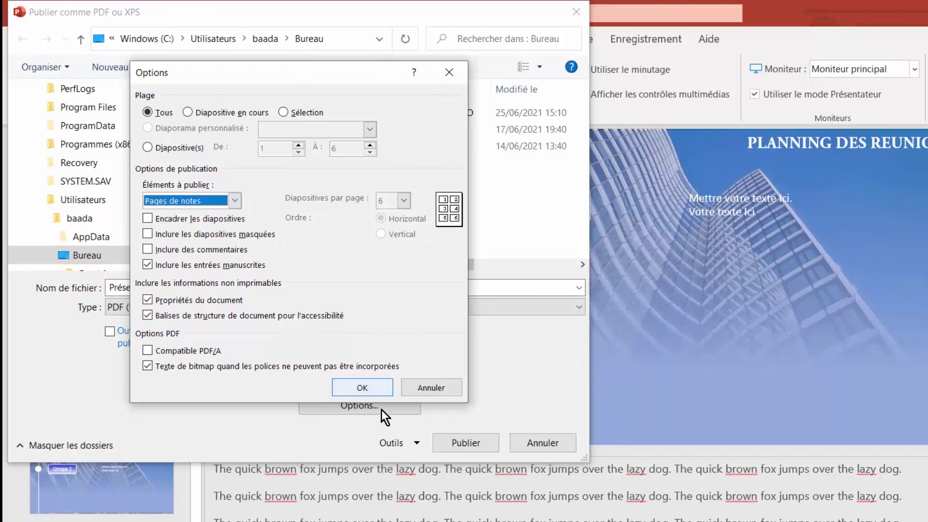
pyautogui.click(369, 389)
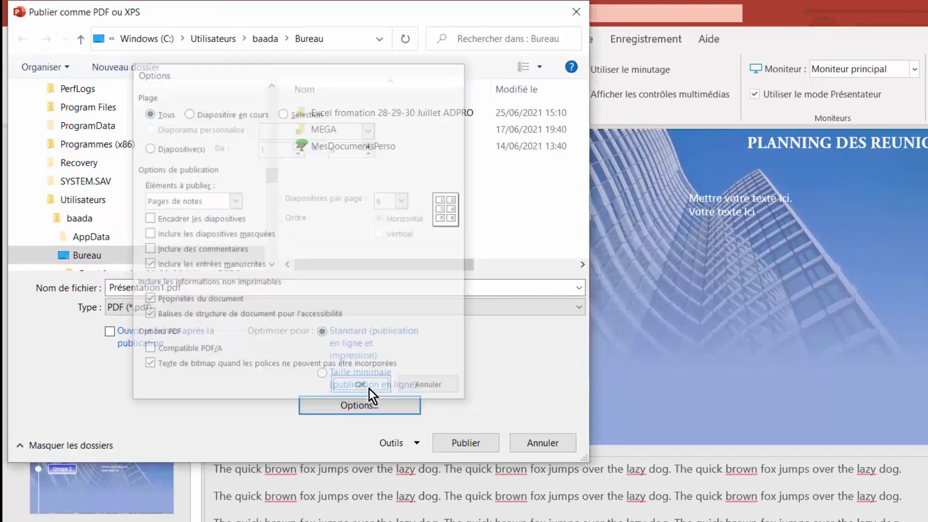
pyautogui.click(470, 442)
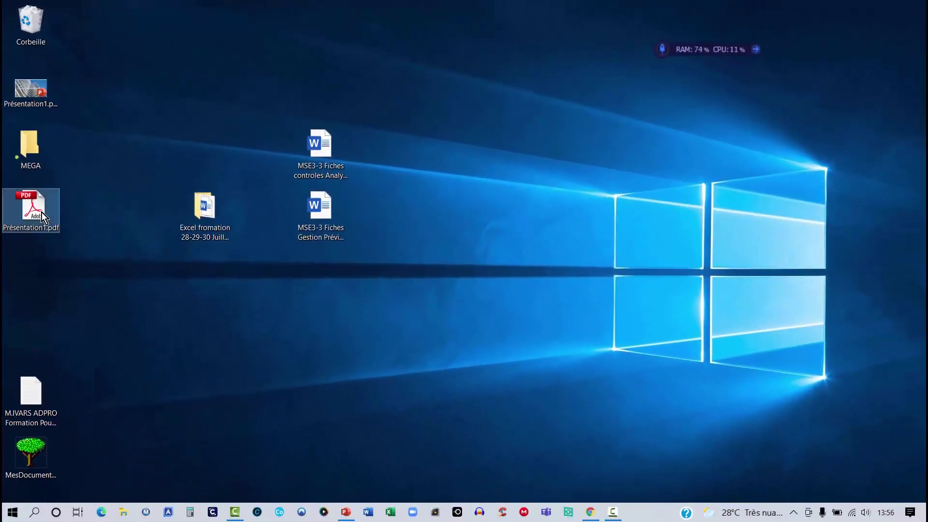
# Step: Open Présentation1.pdf in Acrobat and inspect the Lorem ipsum notes on page 1
pyautogui.doubleClick(42, 212)
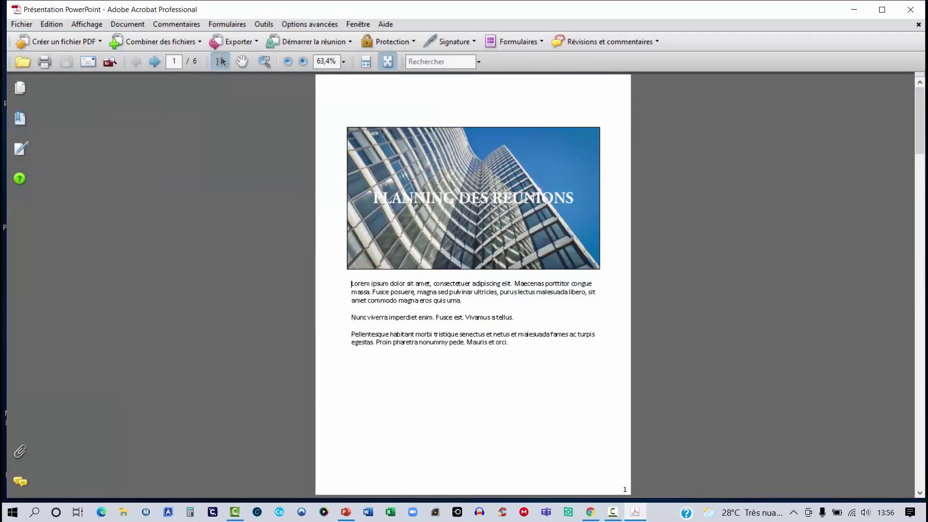
pyautogui.click(357, 284)
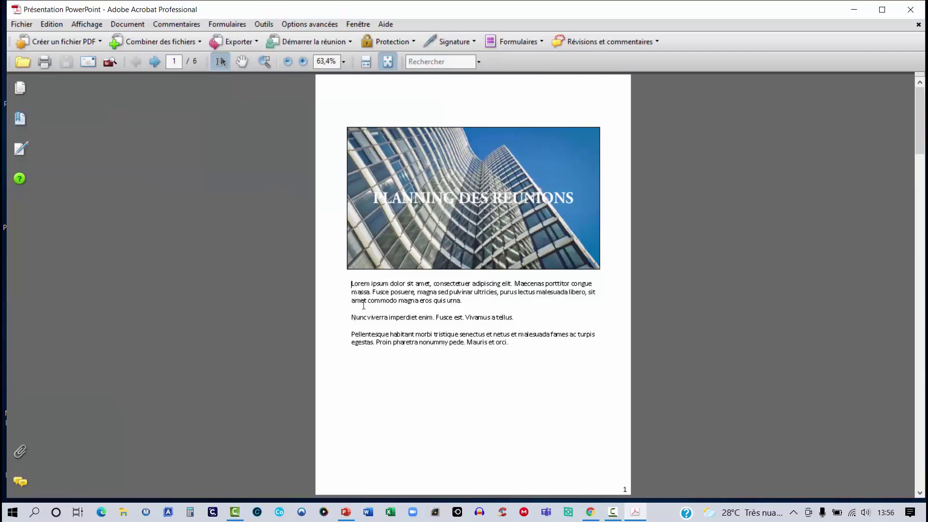